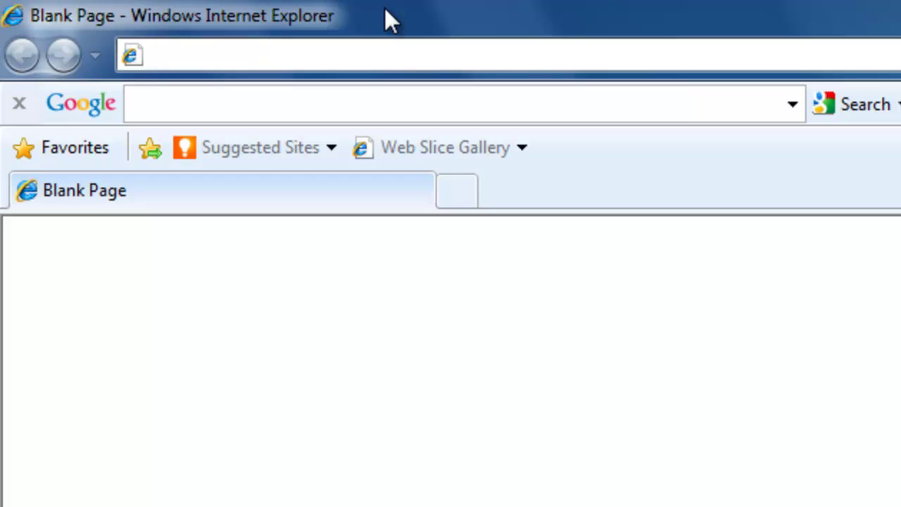
text(ww)
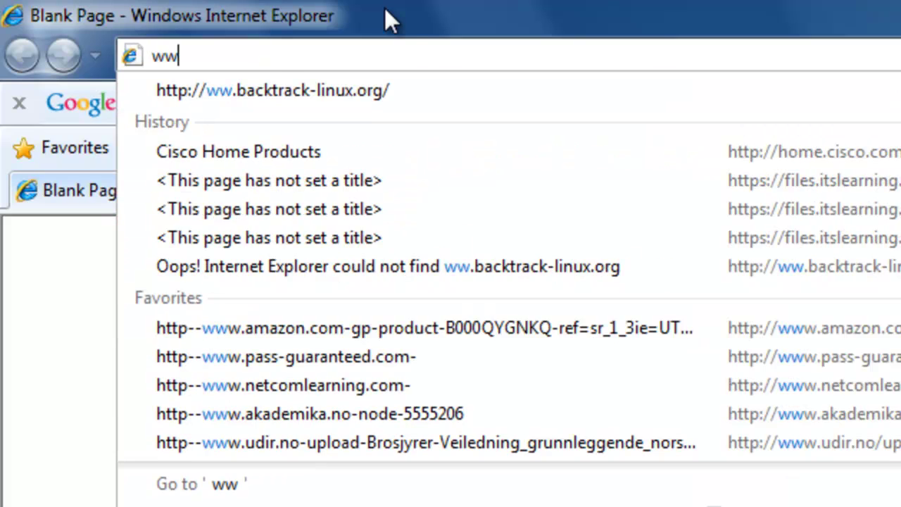
text(w.back)
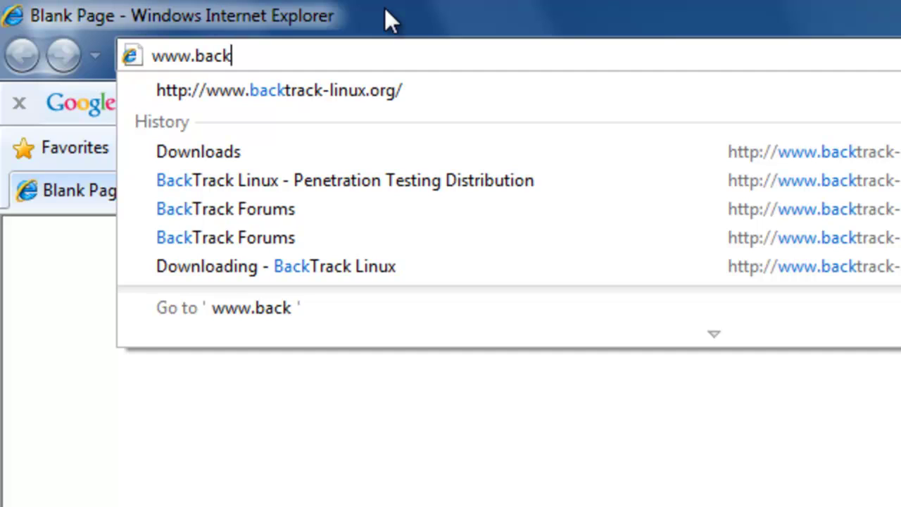
text(track-)
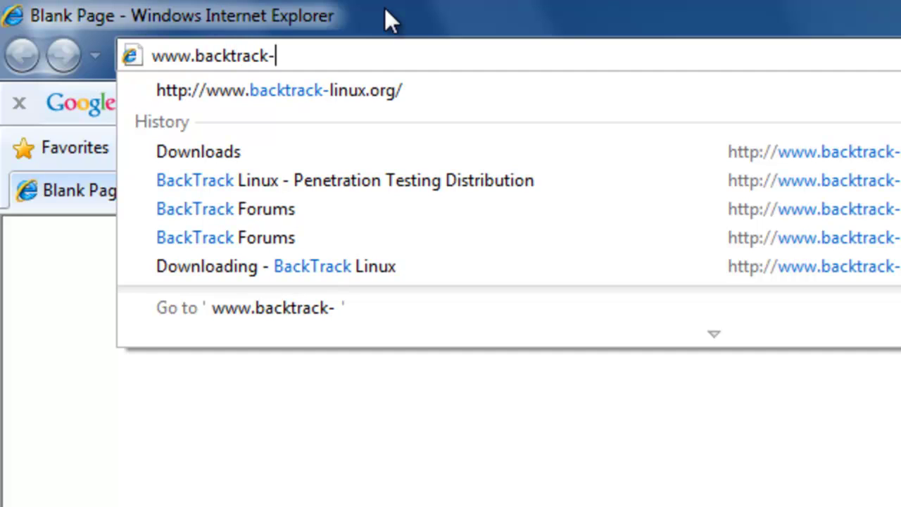
text(linux.org)
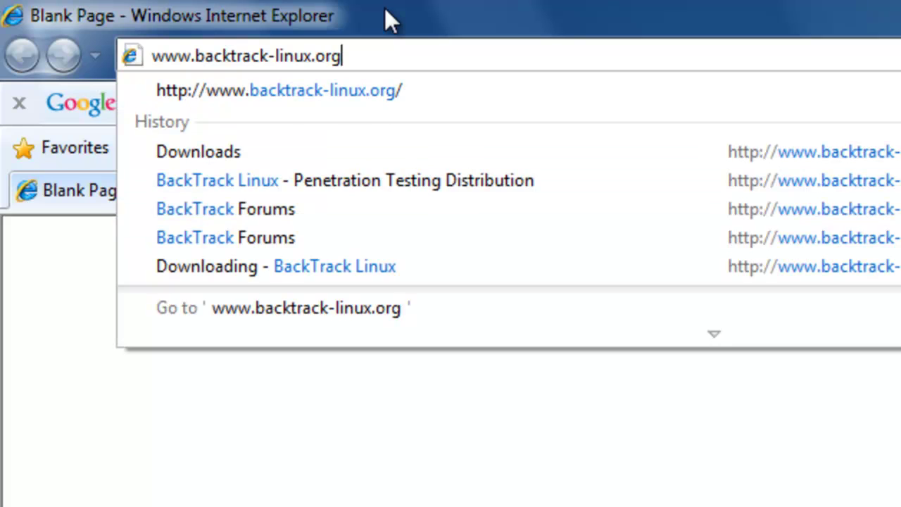
key(Return)
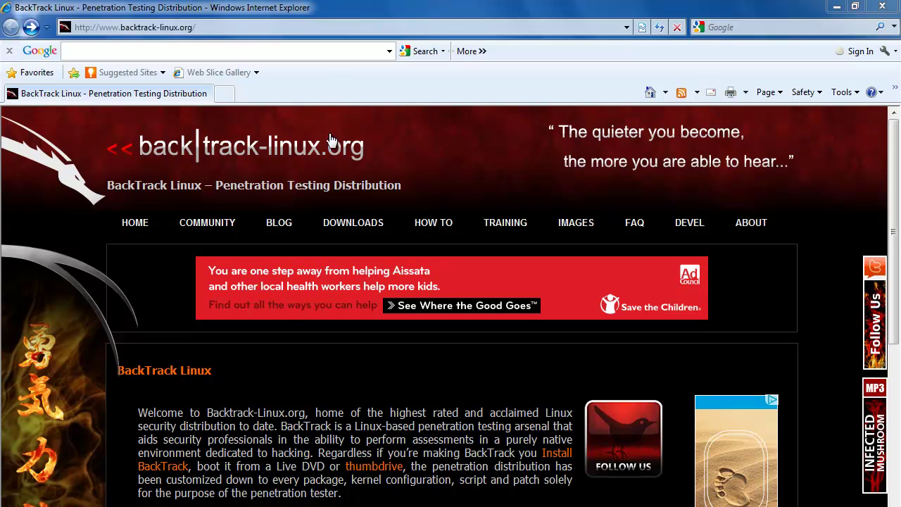
Go to the BackTrack Downloads page and continue to the download form without registering.
click(340, 227)
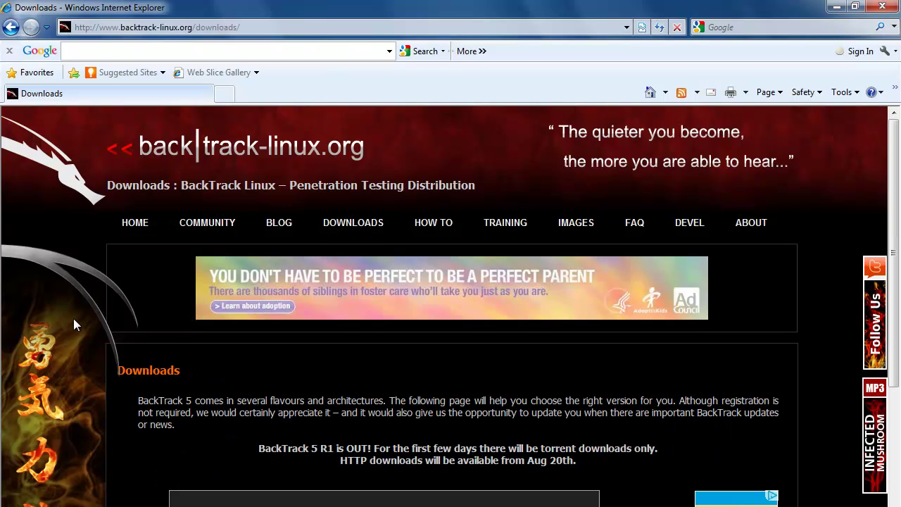
scroll(76, 327, down, 3)
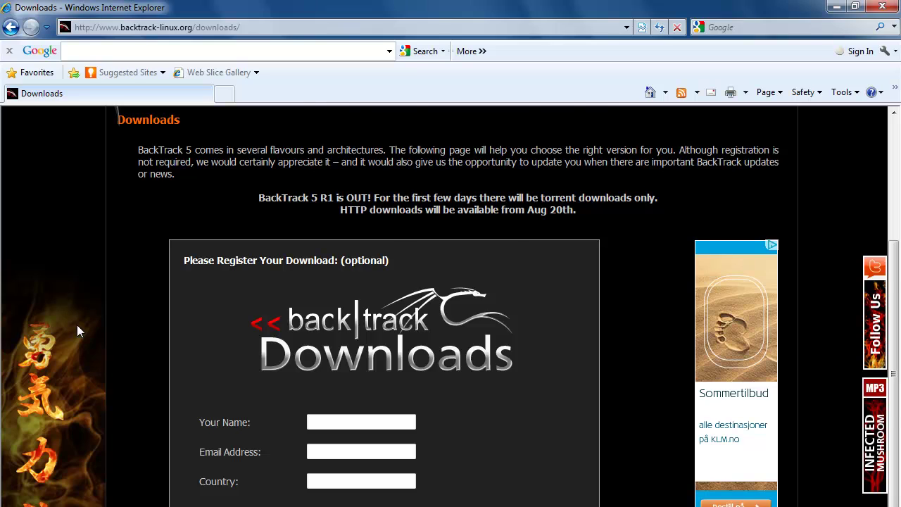
scroll(152, 248, down, 1)
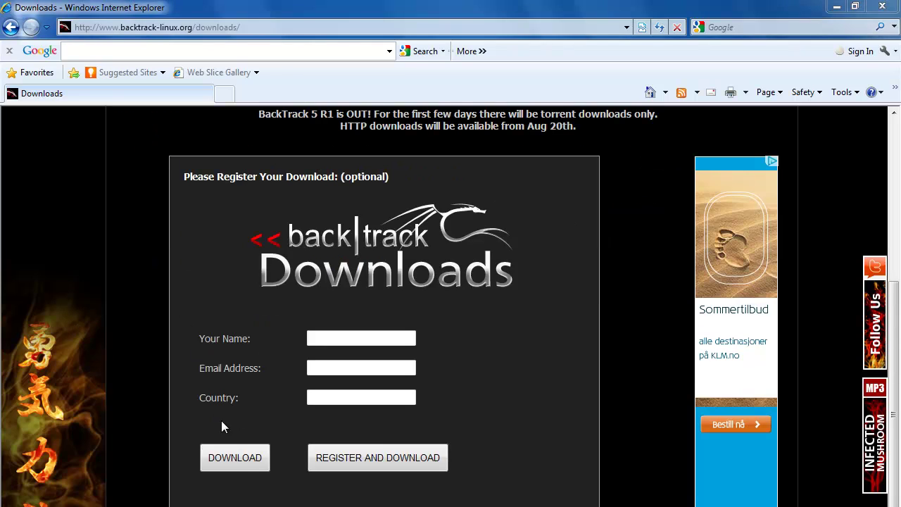
click(237, 459)
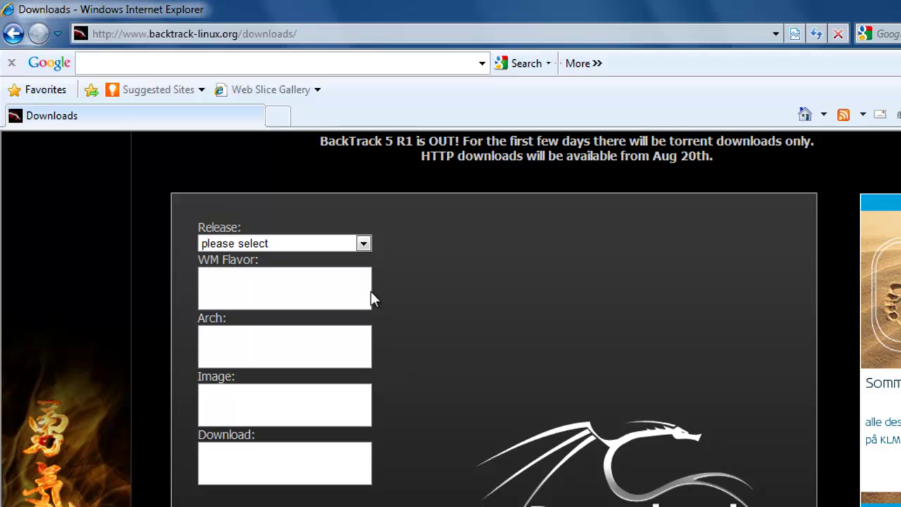
Select BackTrack 5 R1 from the Release dropdown.
click(364, 243)
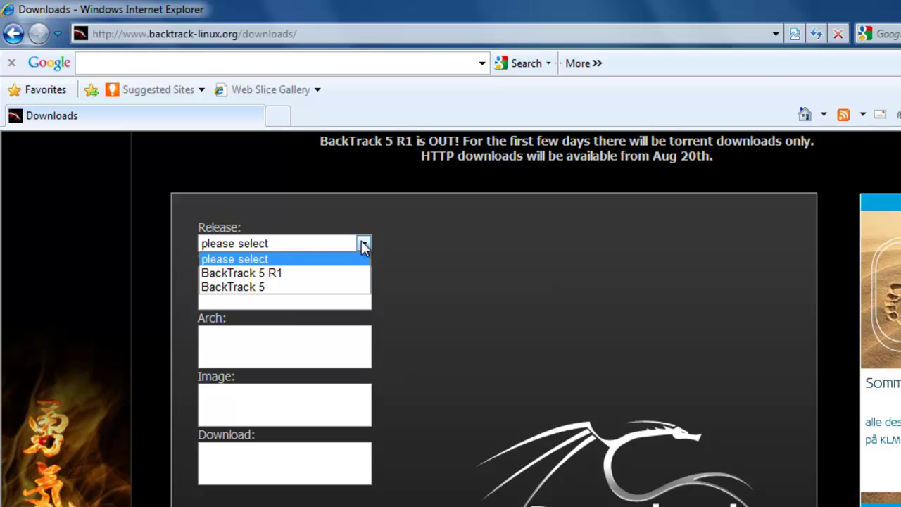
click(314, 276)
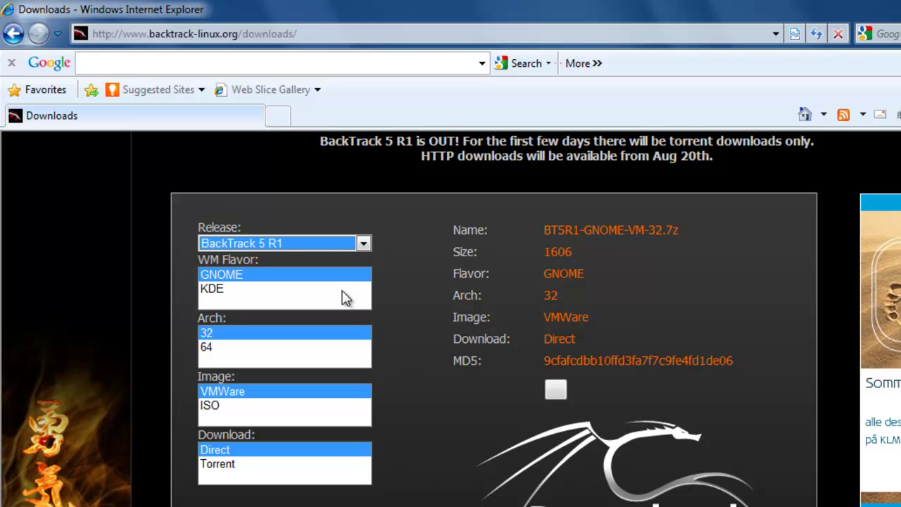
Choose the KDE flavour so the download becomes BT5R1-KDE-64.iso.
click(352, 290)
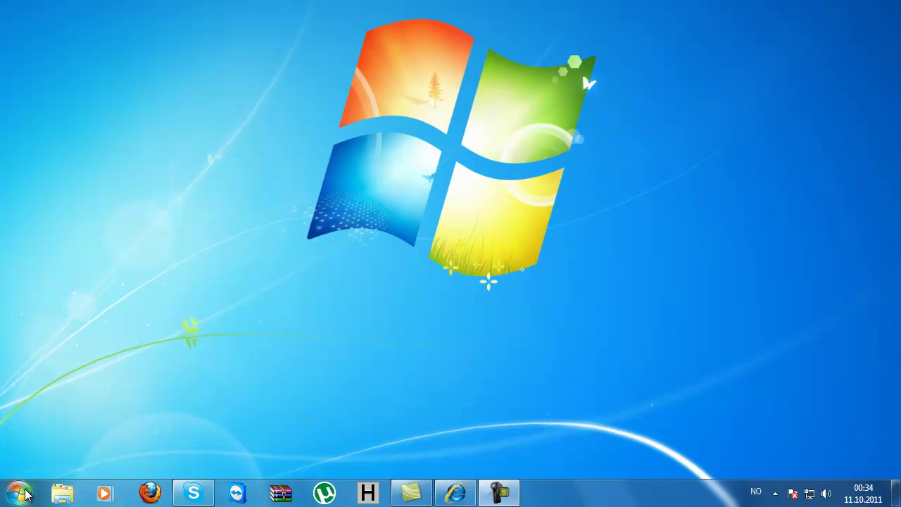
View the system type on Control Panel's System page, then close it.
click(19, 492)
click(224, 236)
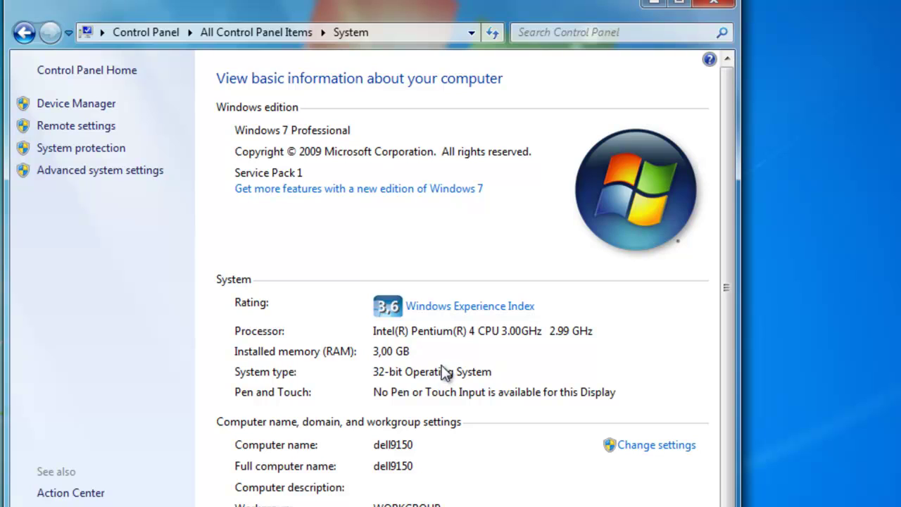
click(697, 4)
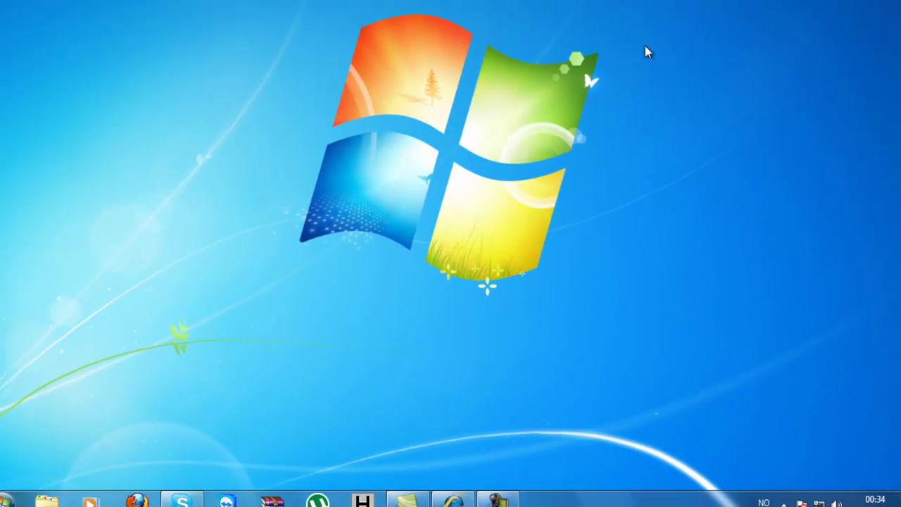
Launch System Information from Accessories > System Tools.
click(17, 495)
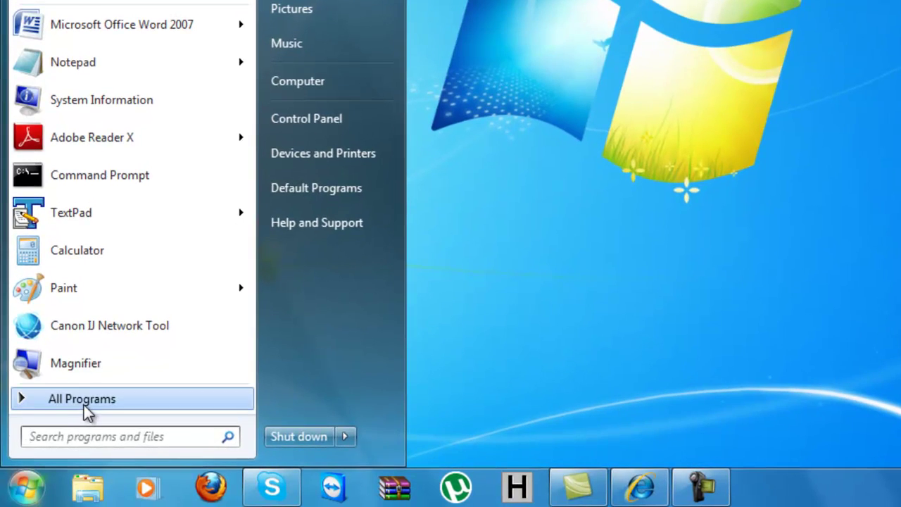
click(60, 431)
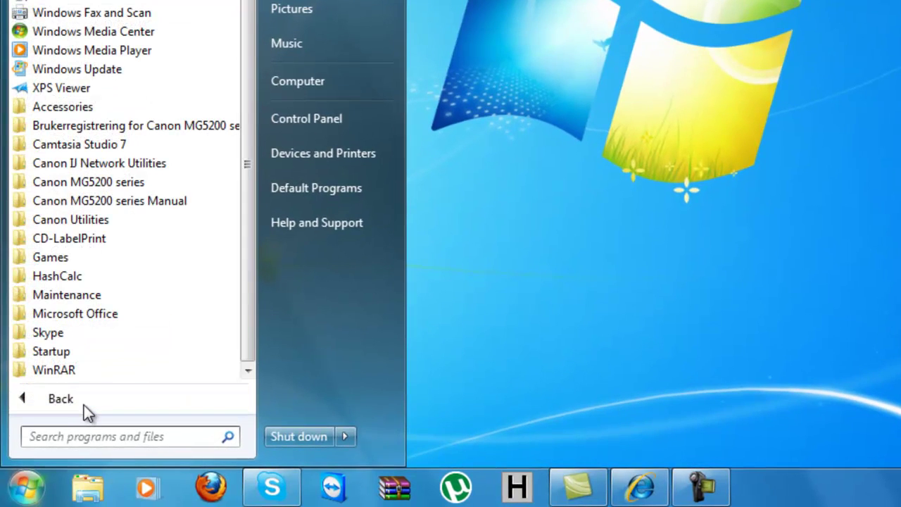
click(104, 109)
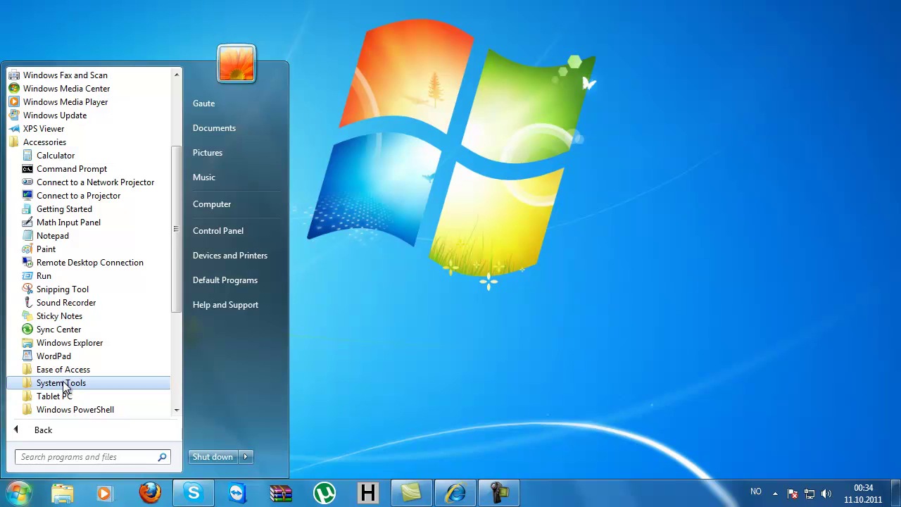
click(90, 333)
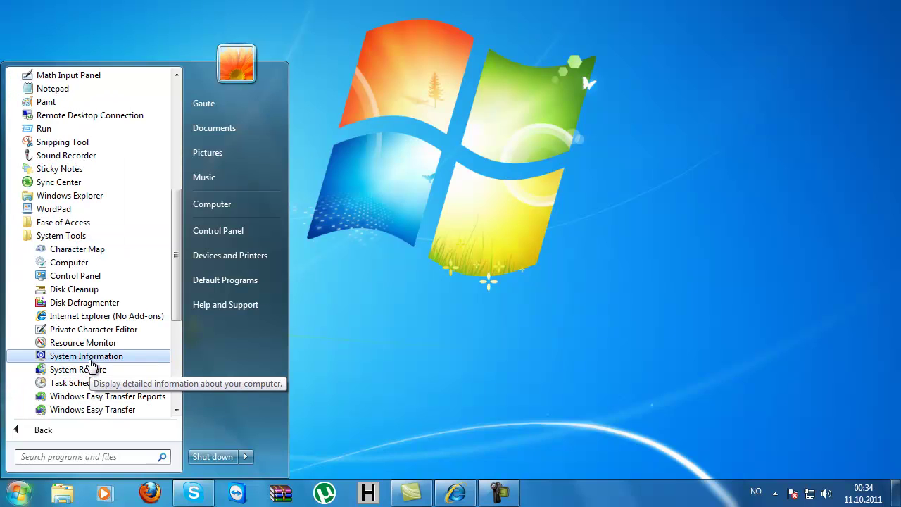
click(88, 357)
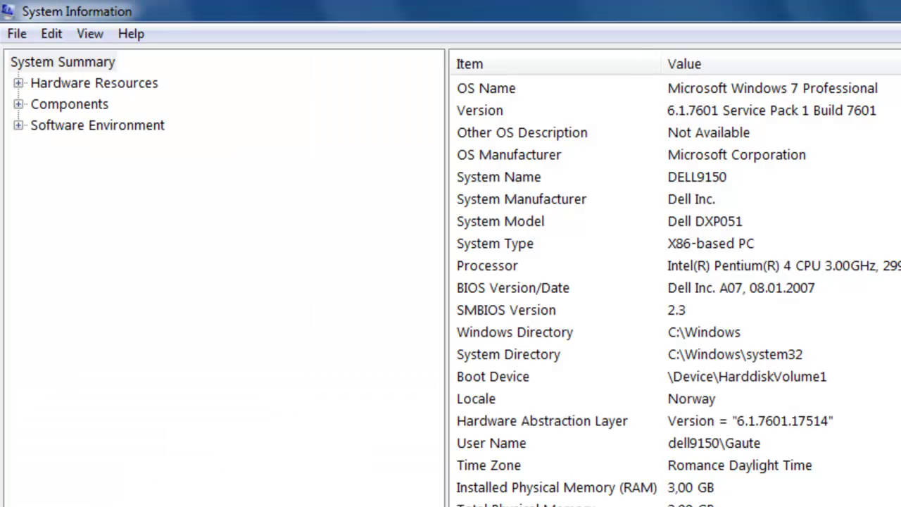
Check the System Type row in System Summary, which reads X86-based PC.
click(462, 246)
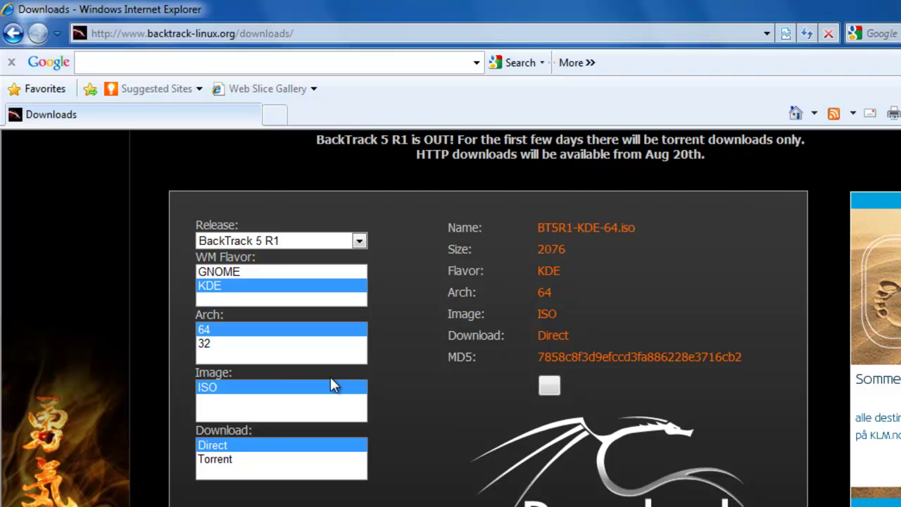
Switch the flavour to GNOME, showing the 32-bit VMWare build BT5R1-GNOME-VM-32.7z.
click(274, 272)
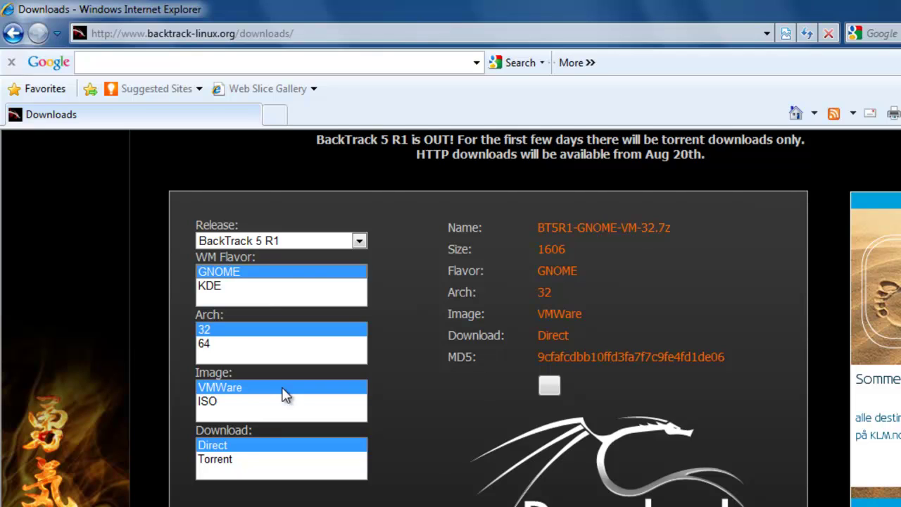
Switch the flavour back to KDE, making the download the 64-bit ISO BT5R1-KDE-64.iso.
click(222, 288)
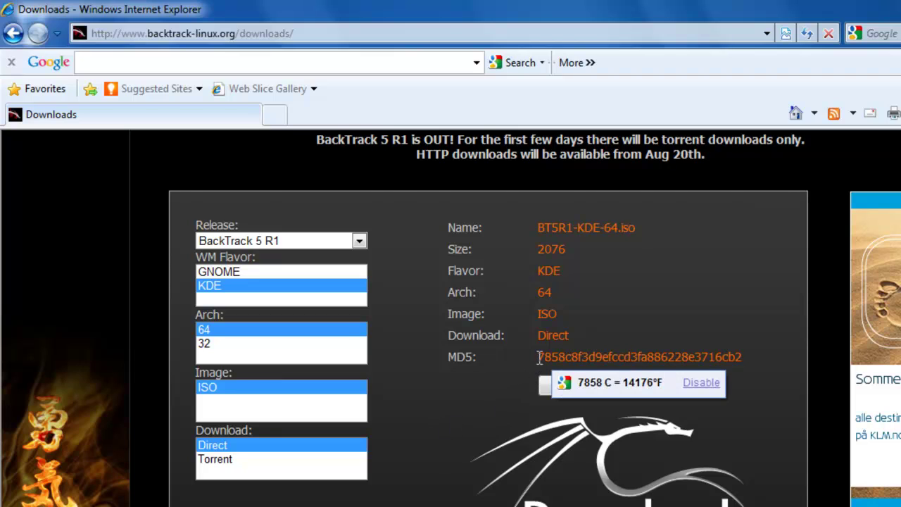
Copy the MD5 checksum of BT5R1-KDE-64.iso to the clipboard.
drag(539, 357, 744, 357)
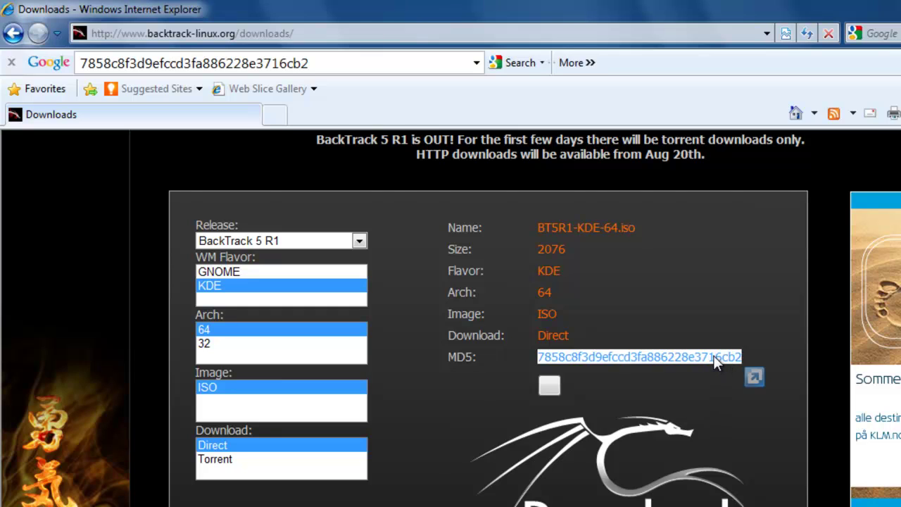
right_click(712, 355)
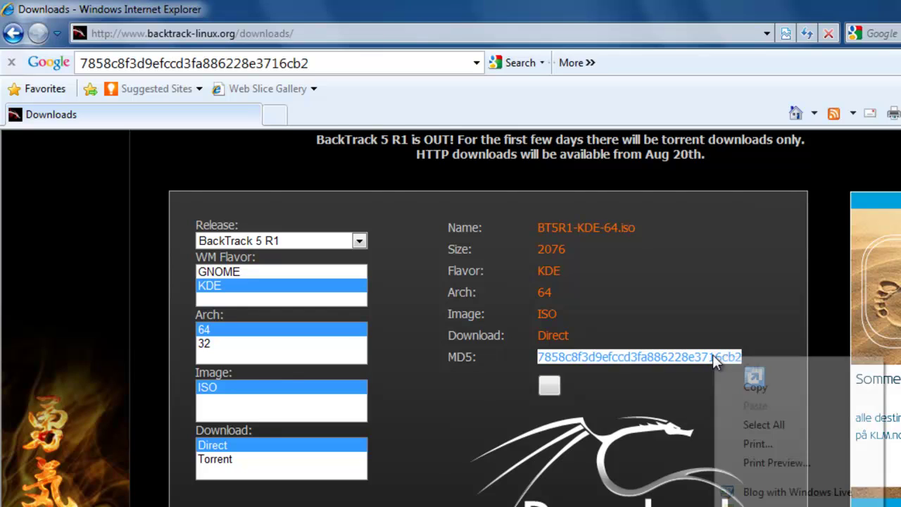
click(754, 388)
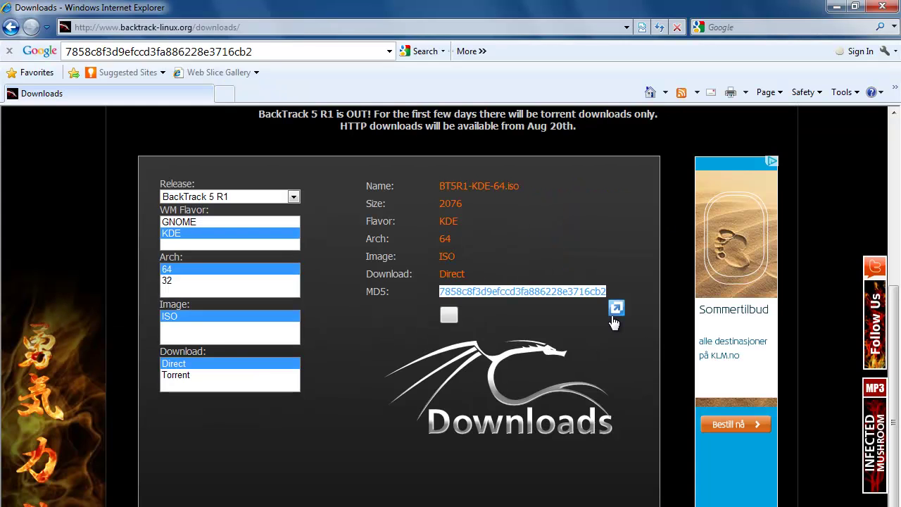
key(super)
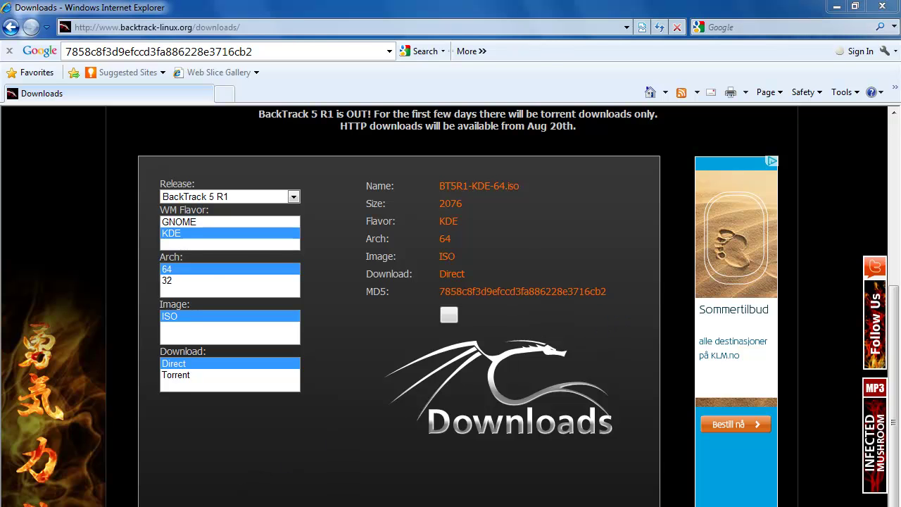
Paste the MD5 hash into a new Notepad note and return to the download page.
key(Up)
key(Up)
key(Up)
key(Up)
key(Return)
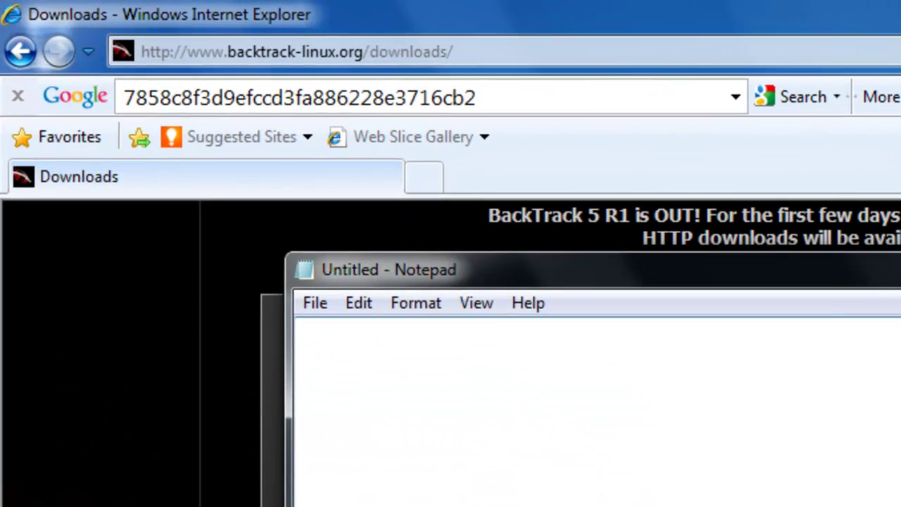
right_click(485, 347)
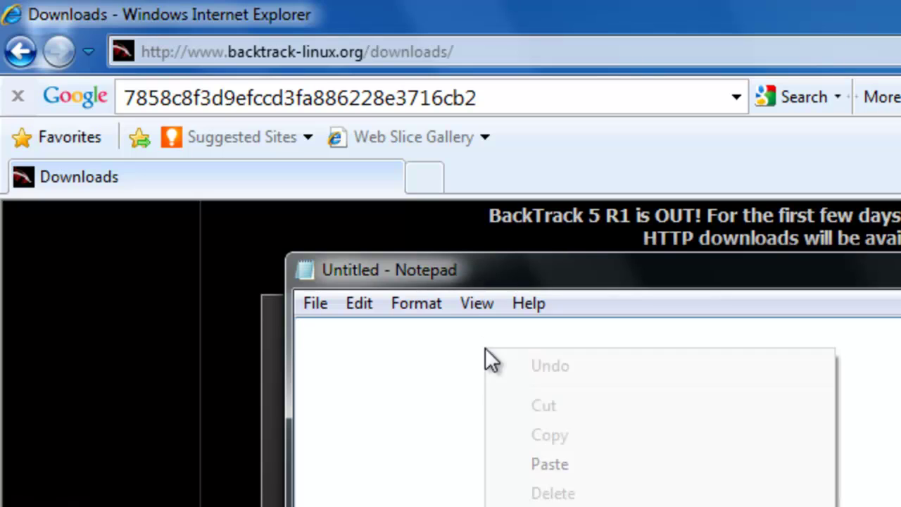
click(555, 465)
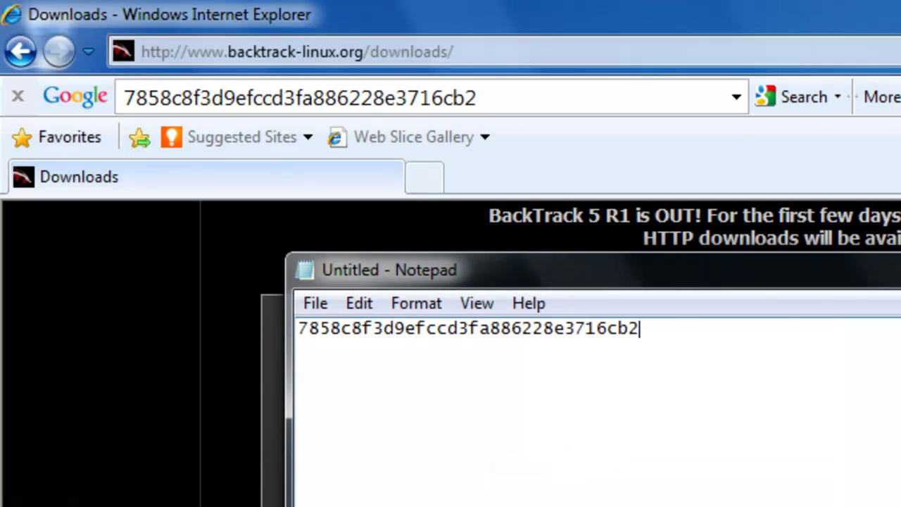
key(super+Down)
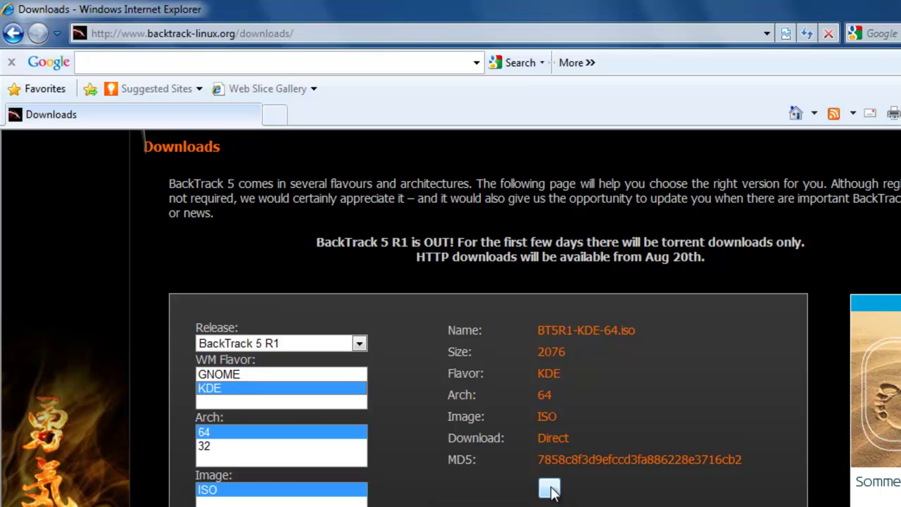
Download BT5R1-KDE-64.iso and save it to the Downloads folder.
click(551, 491)
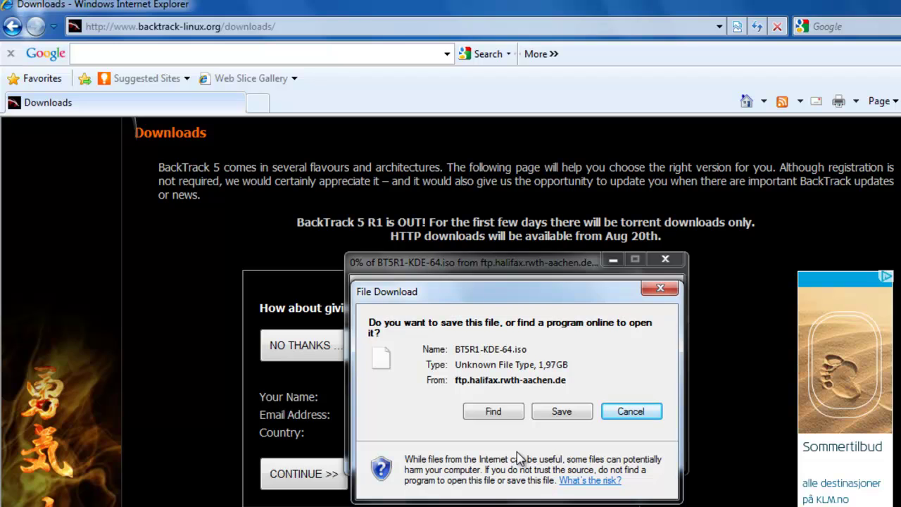
click(555, 417)
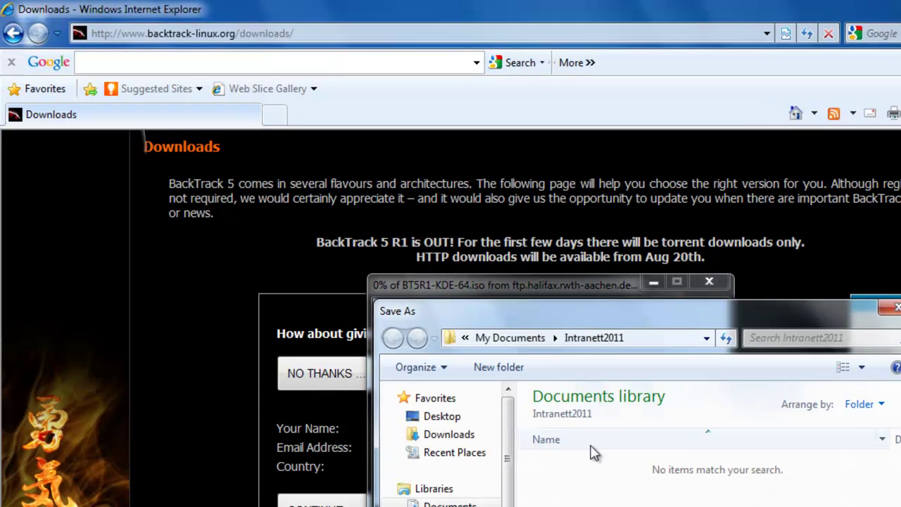
click(448, 437)
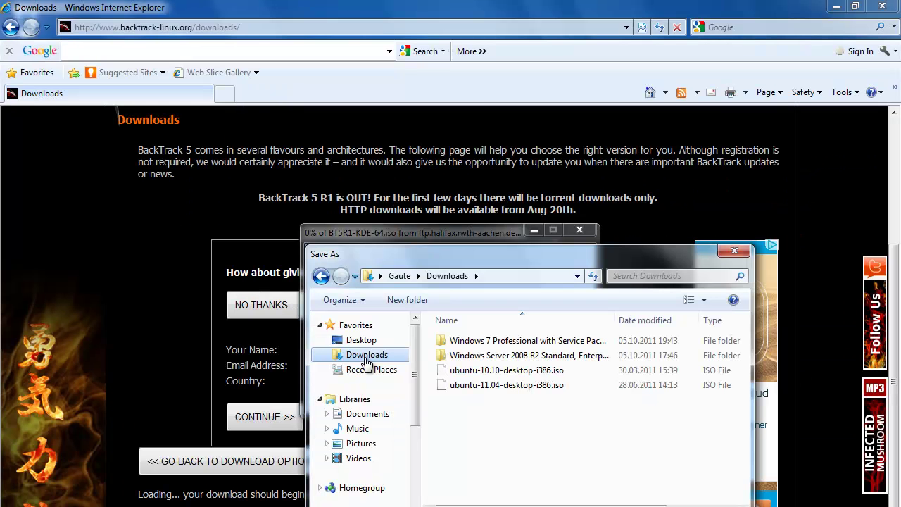
drag(489, 266, 477, 175)
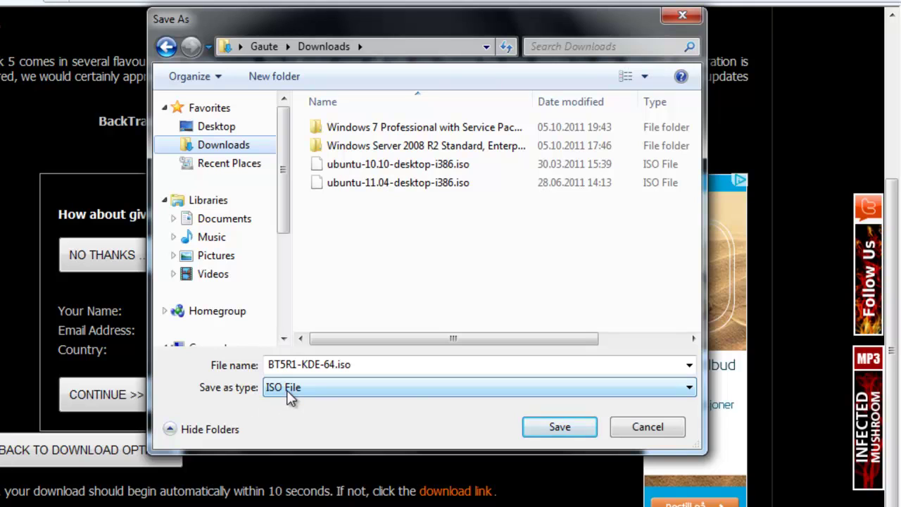
Confirm the save so the 2 076 206 KB BT5R1-KDE-64.iso downloads into Downloads.
click(544, 430)
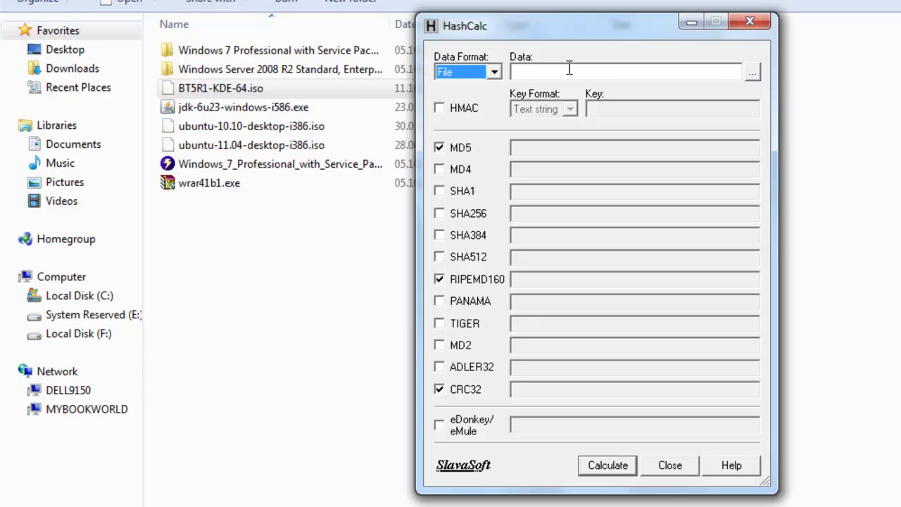
Load BT5R1-KDE-64.iso from Downloads into HashCalc, disable RIPEMD160, and calculate its MD5.
click(752, 72)
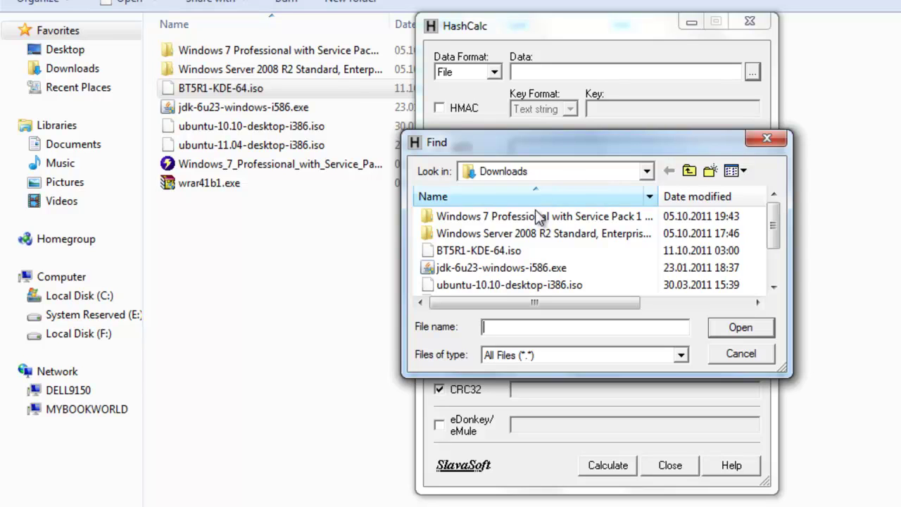
click(518, 253)
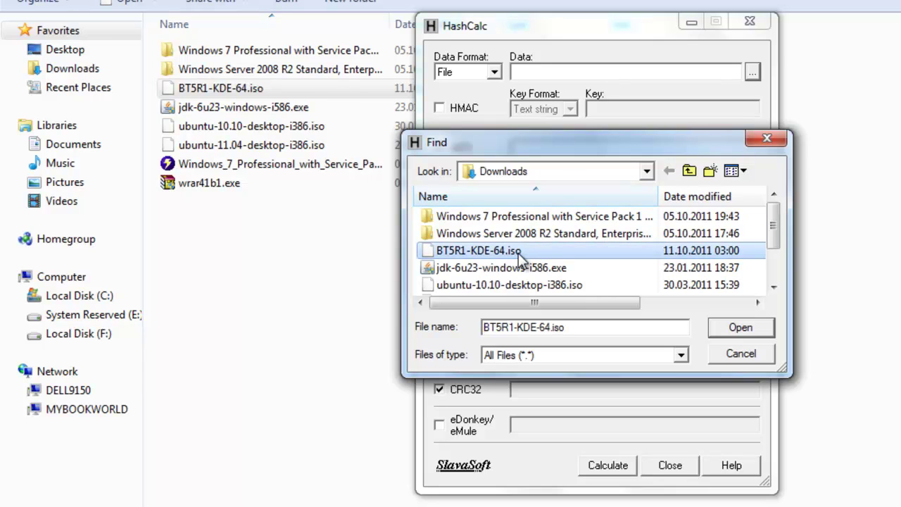
click(725, 330)
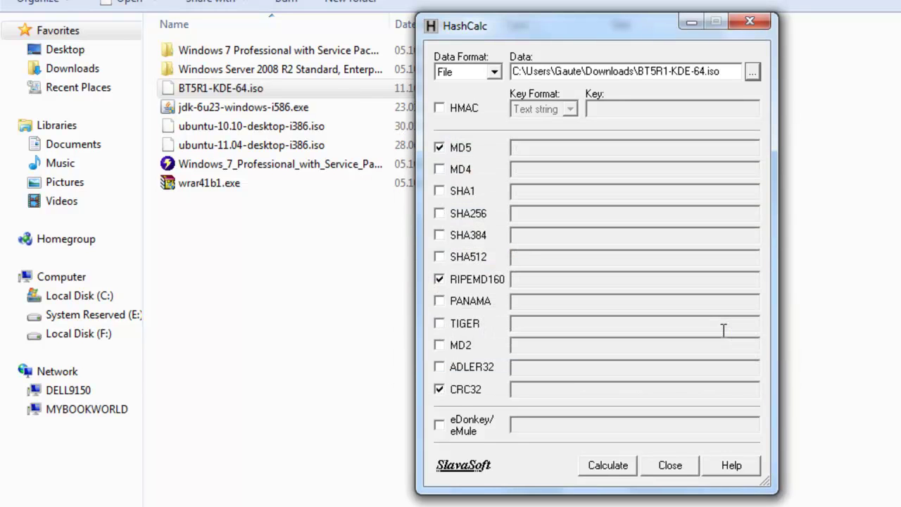
click(440, 280)
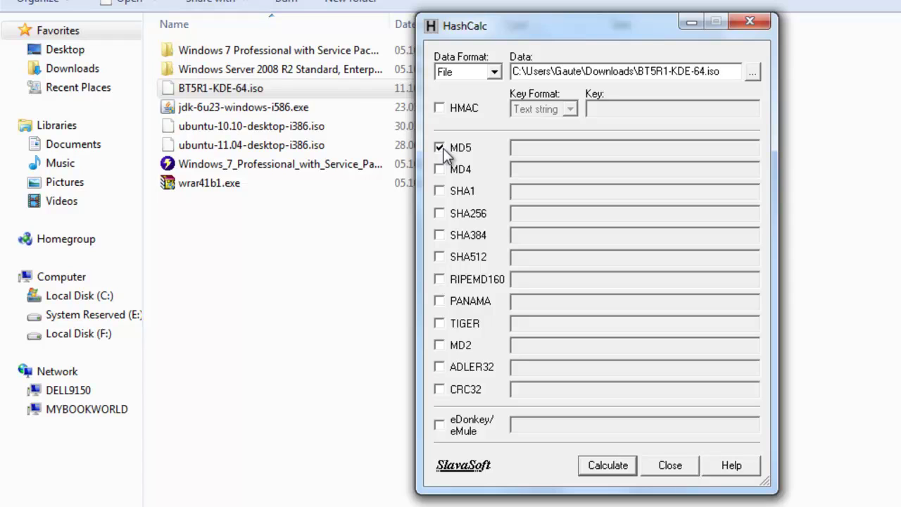
click(610, 472)
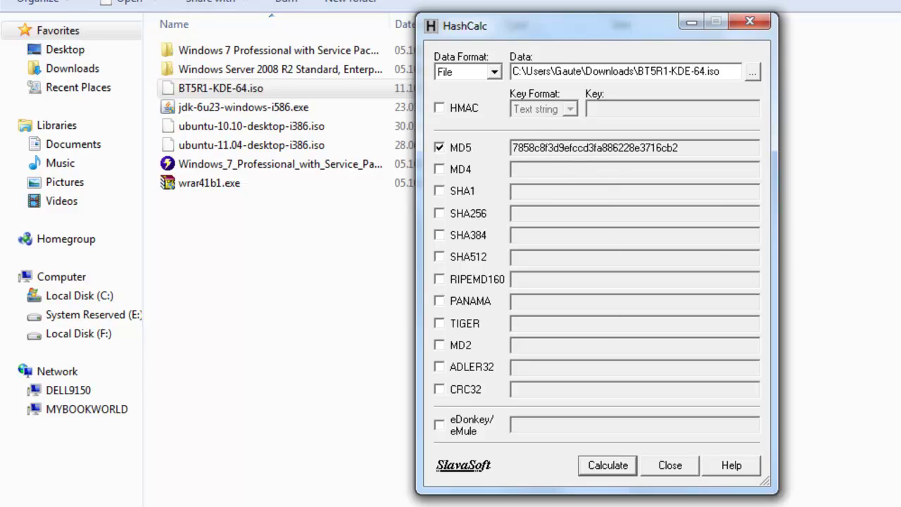
Bring the md5 checksum.txt note forward and place it beside HashCalc's MD5 result.
key(alt+Tab)
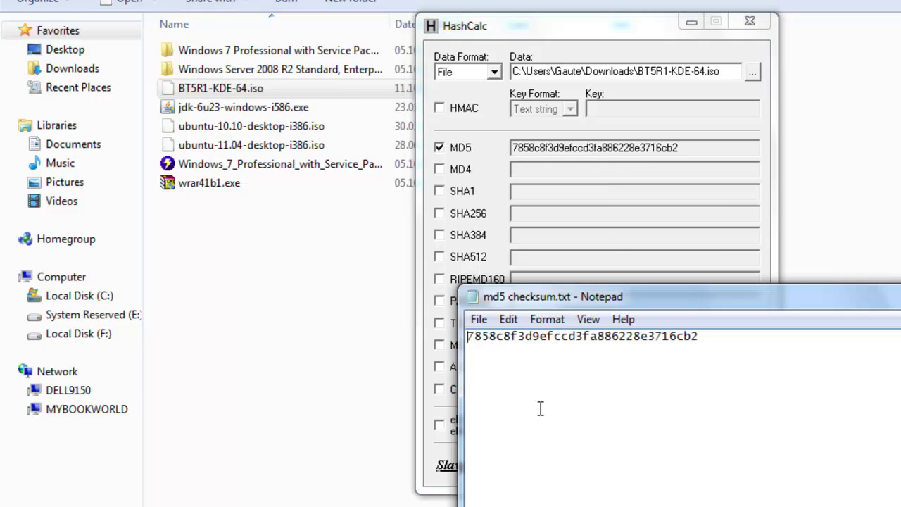
drag(663, 297, 621, 179)
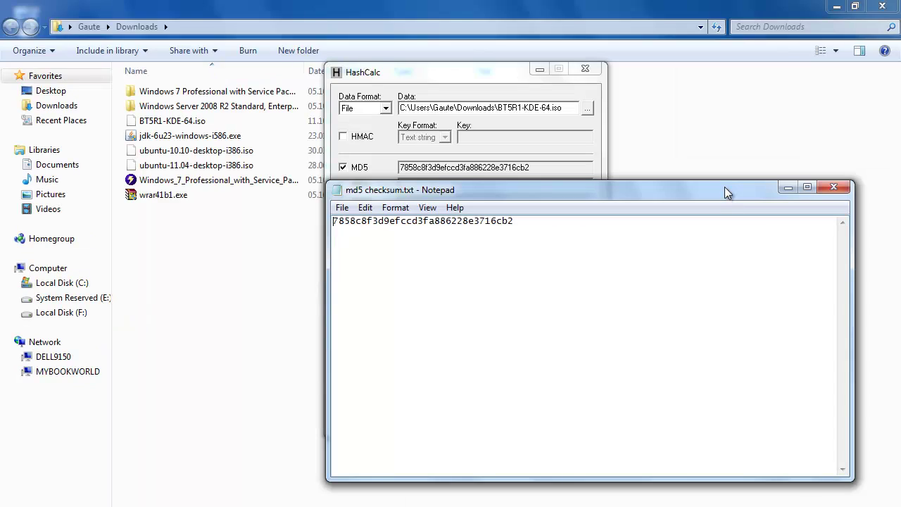
Close the md5 checksum.txt note and HashCalc.
click(833, 188)
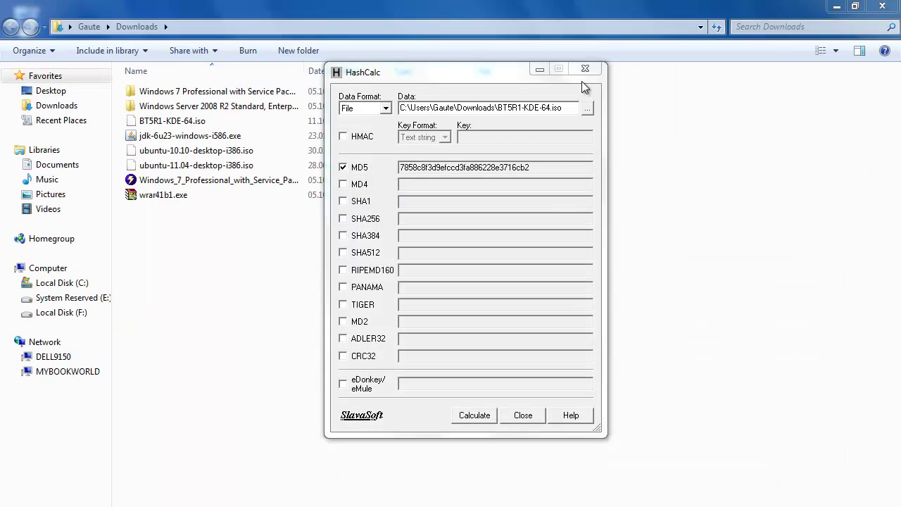
click(584, 68)
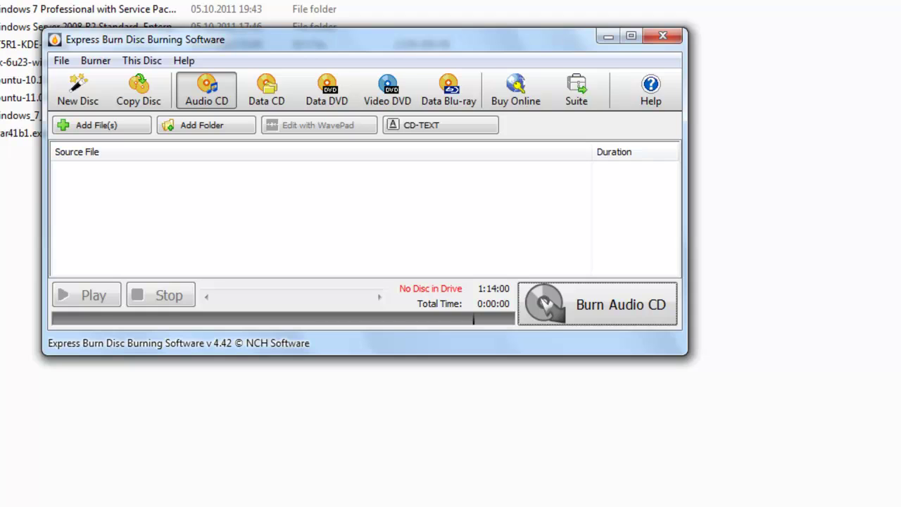
Choose Burner > Write ISO Image to a Disc and select BT5R1-KDE-64.iso from Downloads.
click(95, 62)
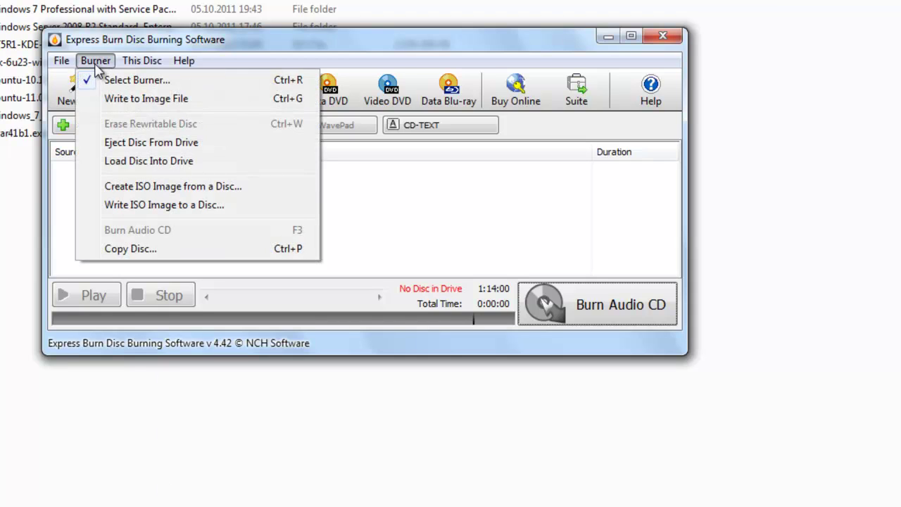
click(158, 209)
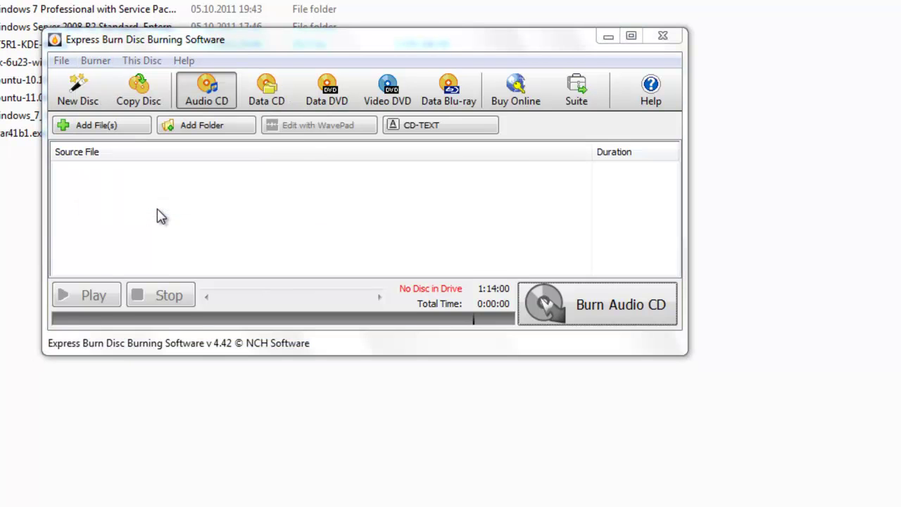
scroll(159, 215, down, 1)
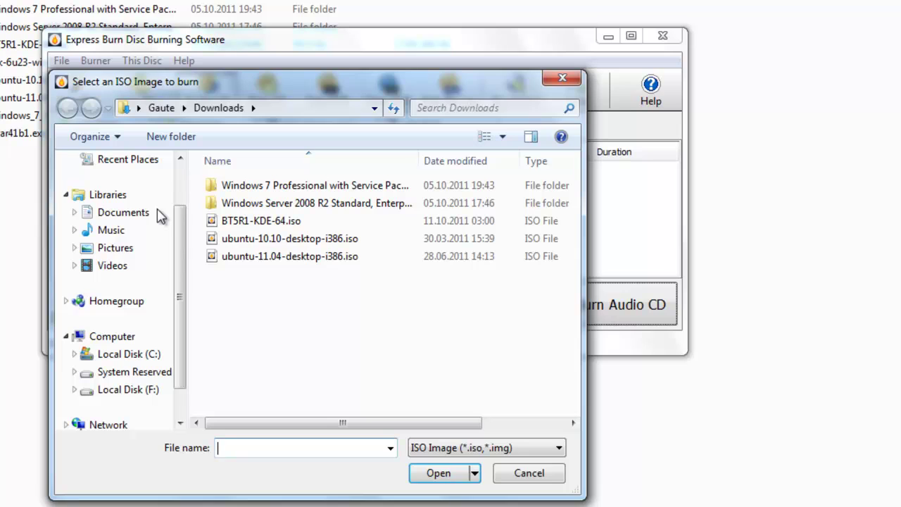
click(262, 225)
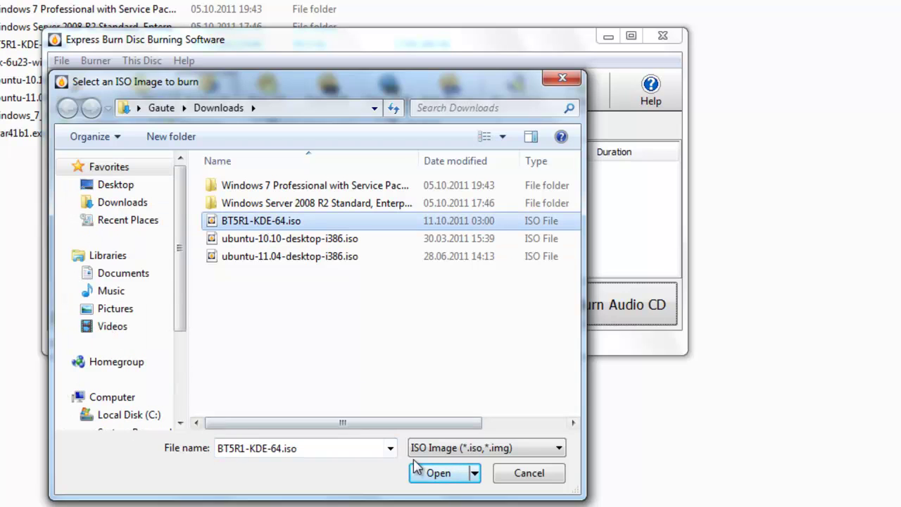
click(444, 474)
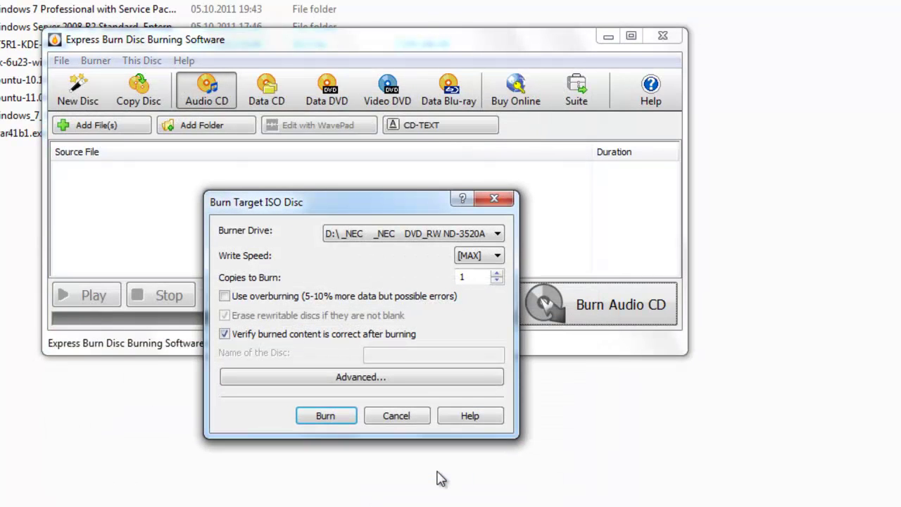
Set the write speed to 4x and start burning BT5R1-KDE-64.iso.
drag(348, 205, 378, 75)
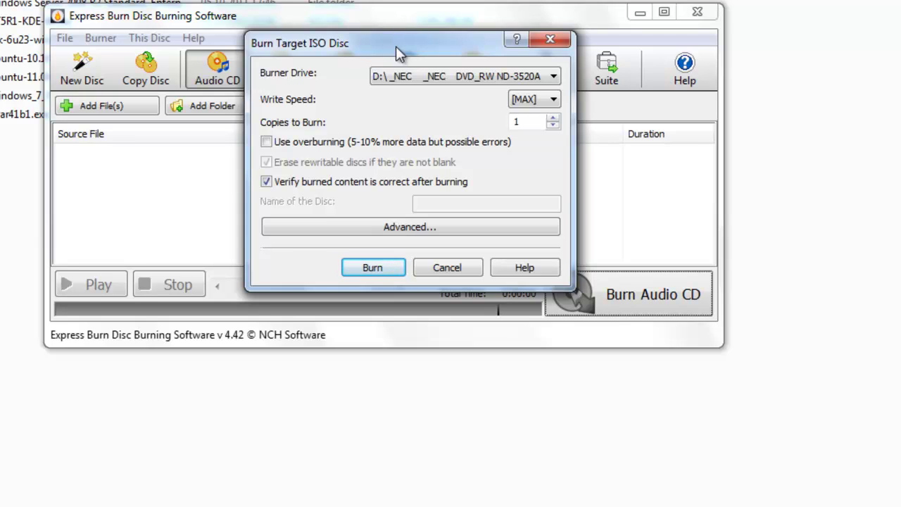
click(554, 101)
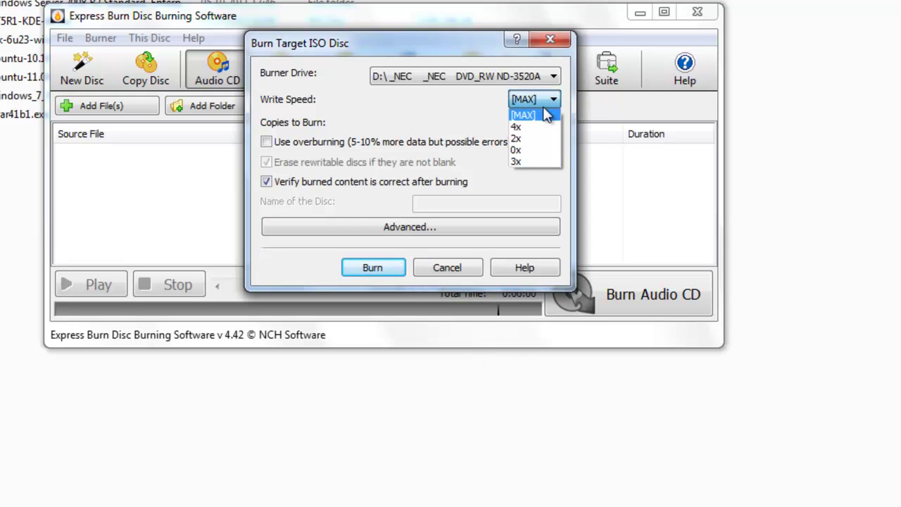
click(535, 128)
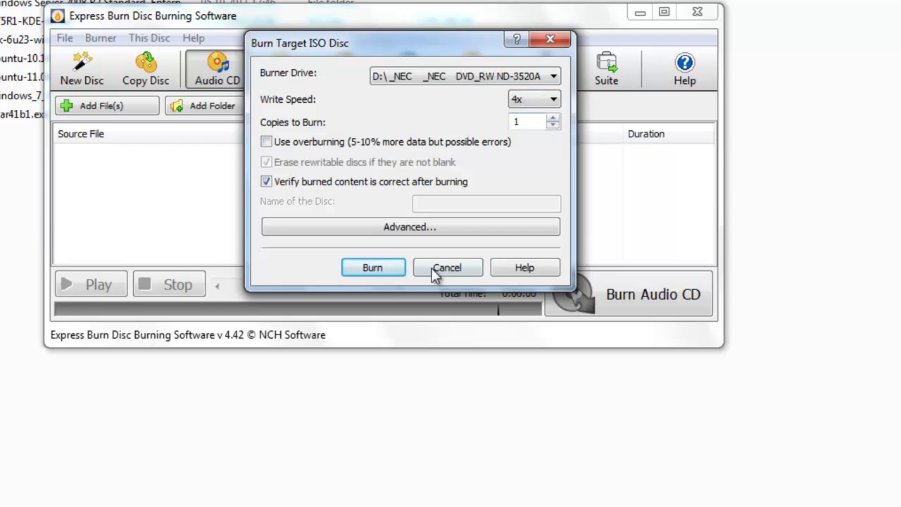
click(373, 267)
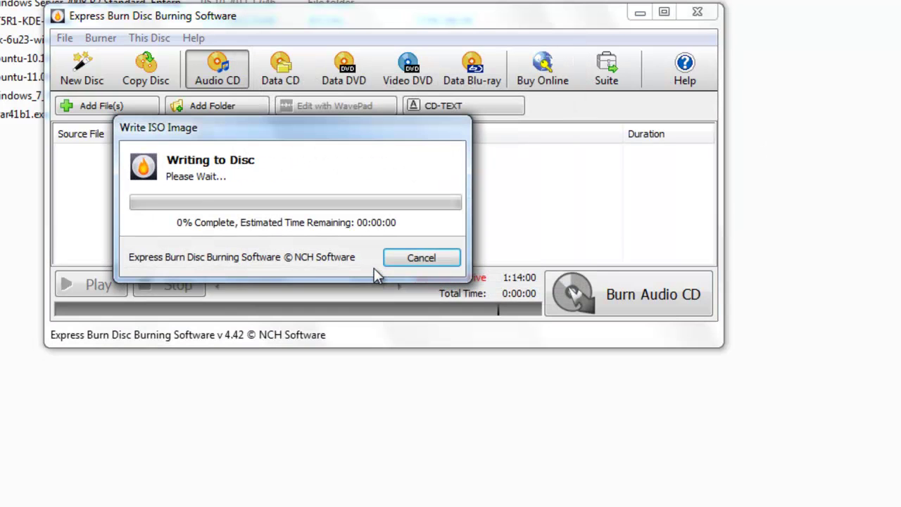